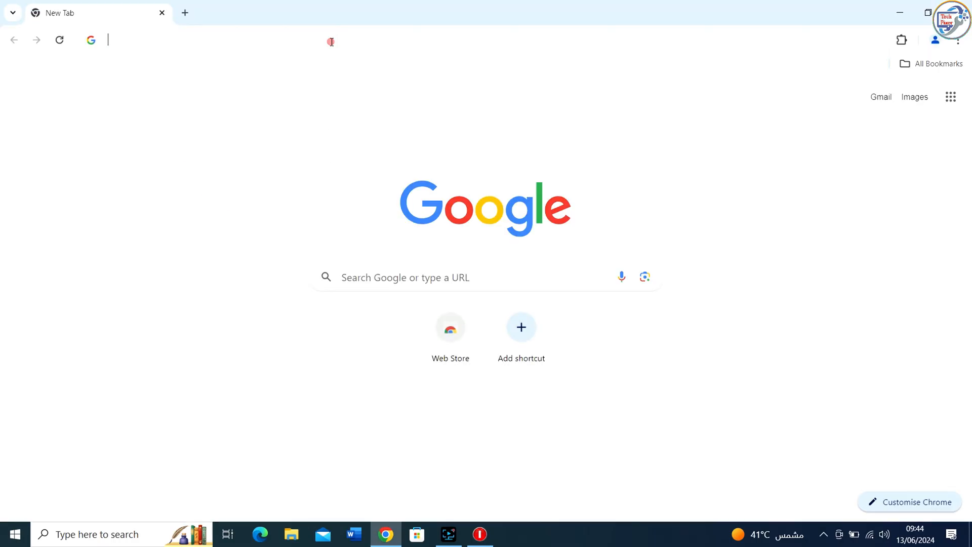
Run a Google search for 'EPSON L8050 PRINTER DRIVER' from the address bar.
click(332, 41)
text(EP)
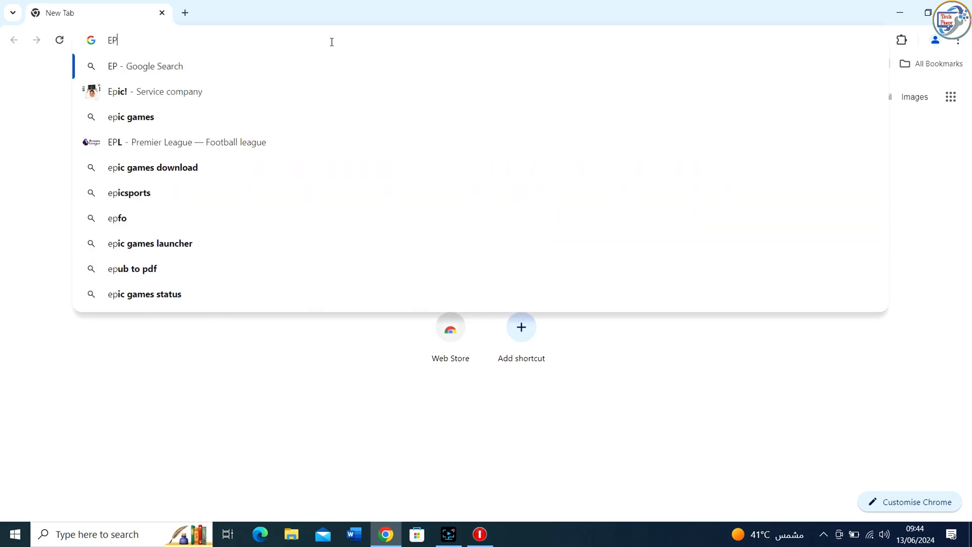
text(SON L)
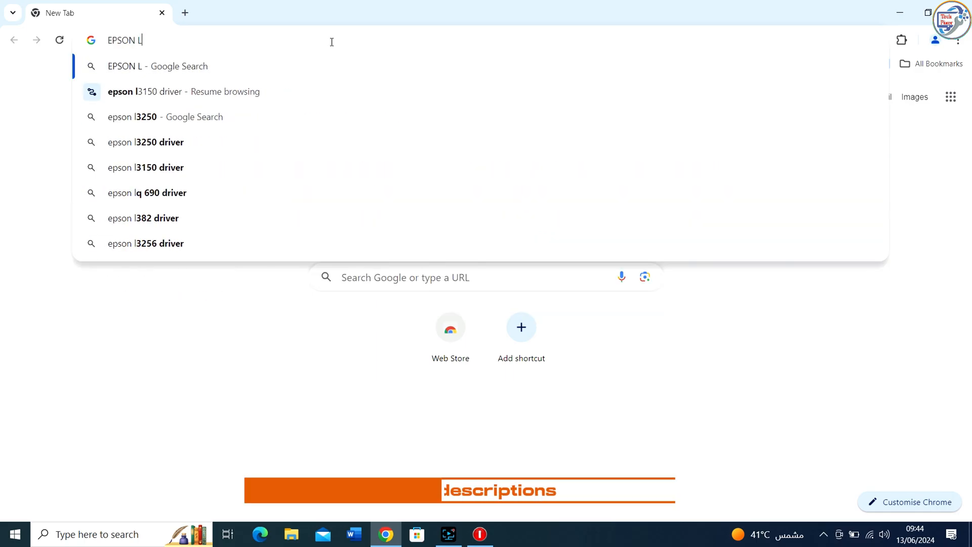
text(8050 )
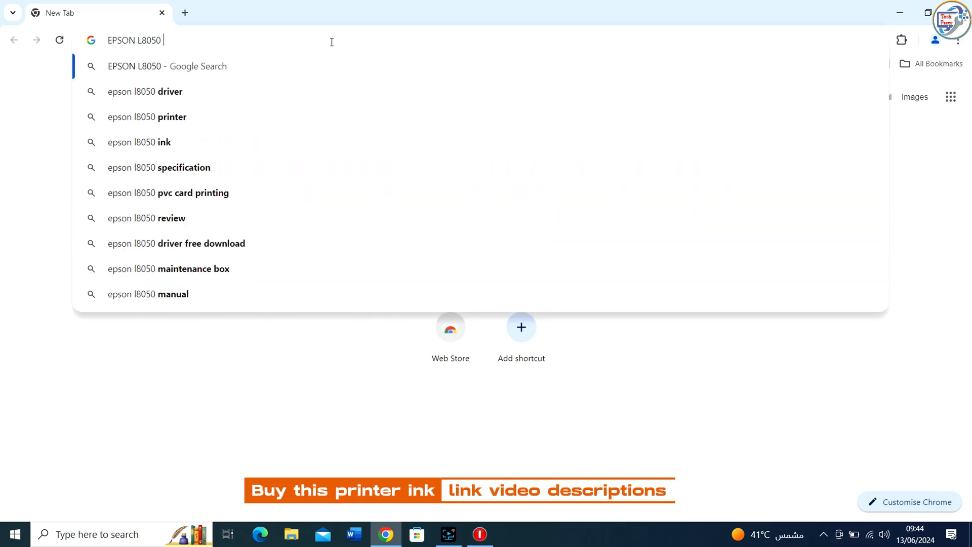
text(PRINTER )
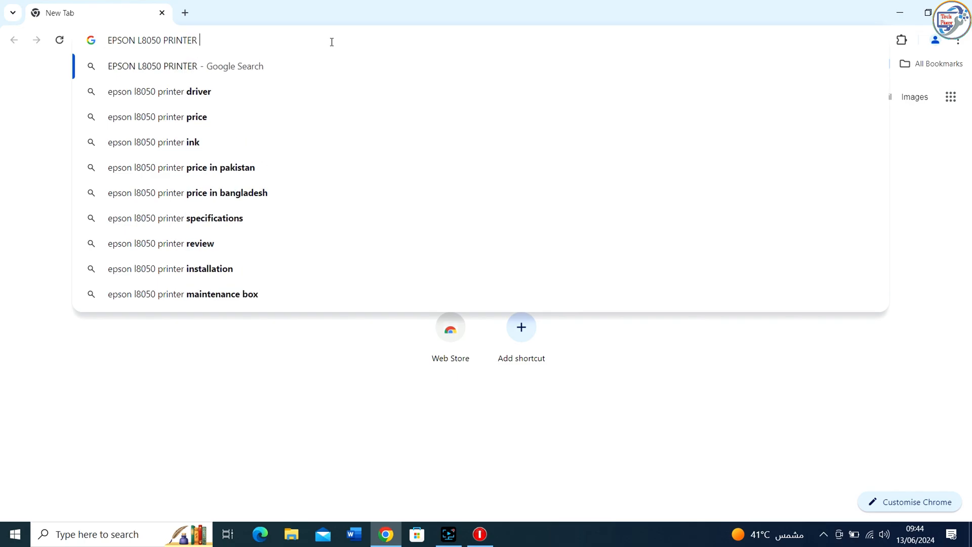
text(DRIVER)
key(Return)
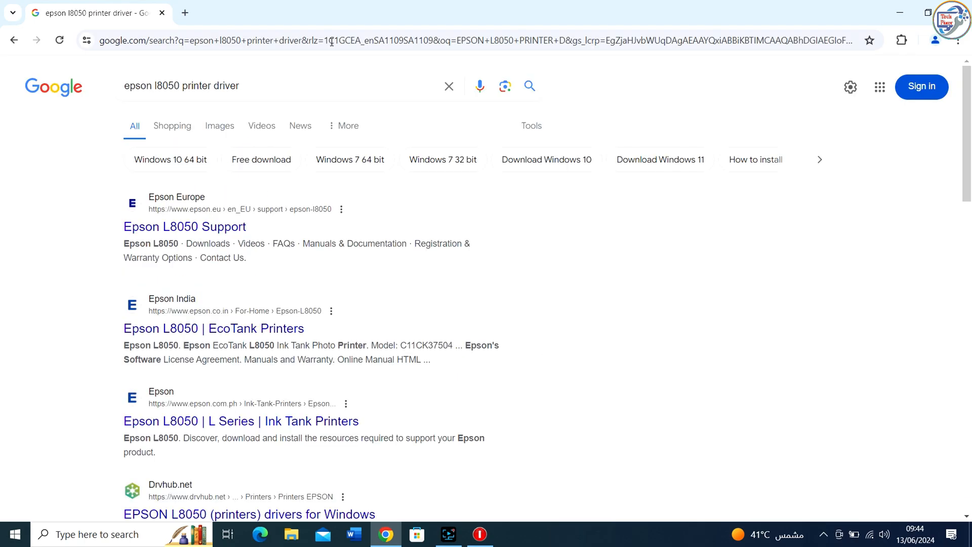
Load the epson.com.ph L8050 downloads and keep Windows 10 64-bit as the operating system.
click(291, 422)
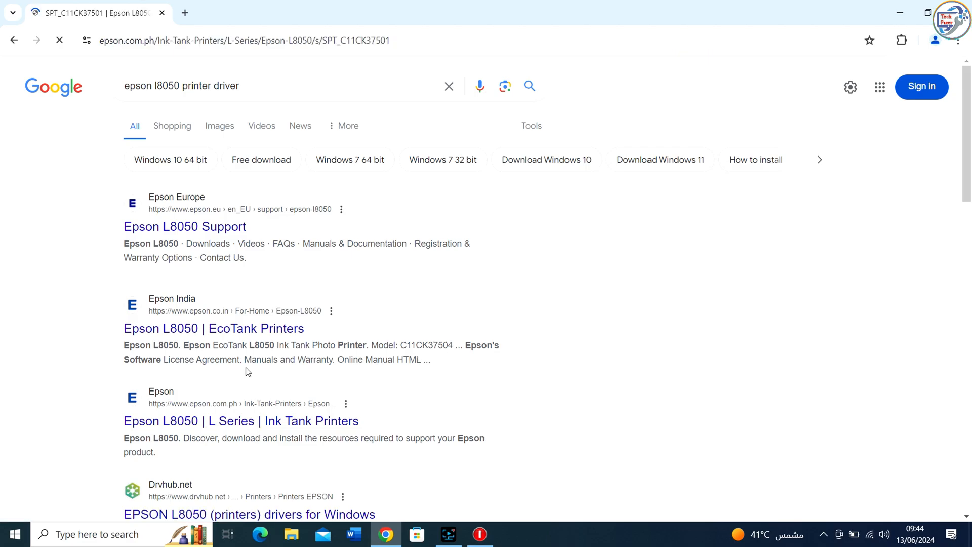
scroll(235, 393, down, 3)
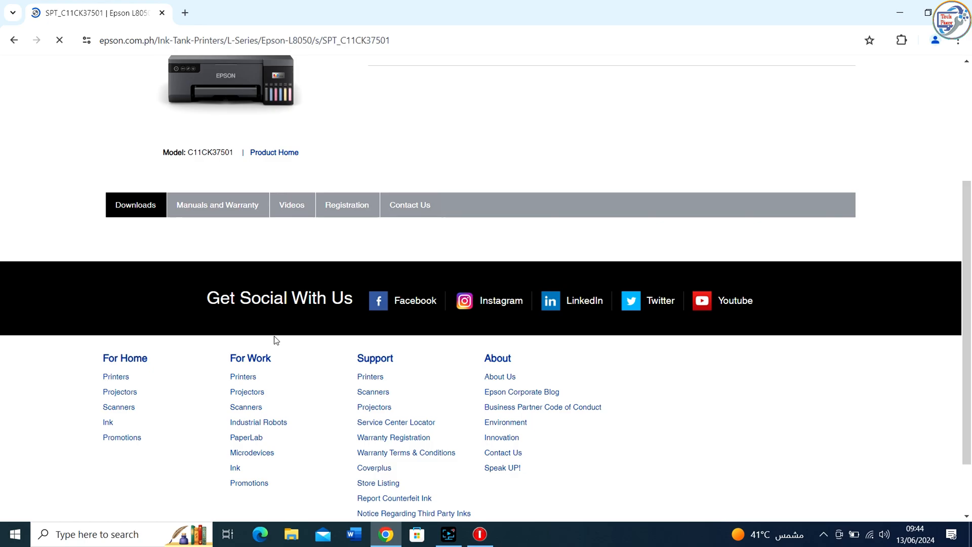
click(315, 238)
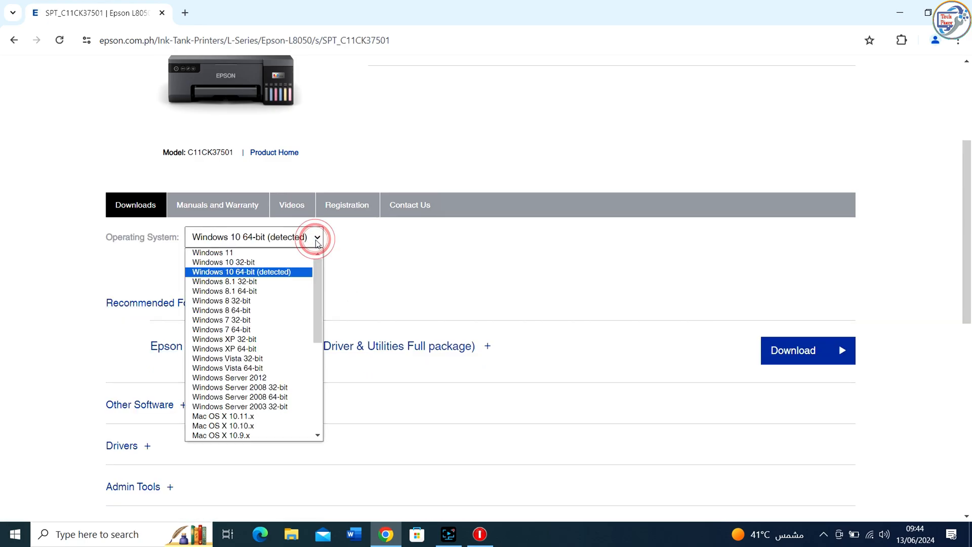
click(259, 272)
Shrink the browser to half the screen and bring up This PC's properties.
double_click(399, 23)
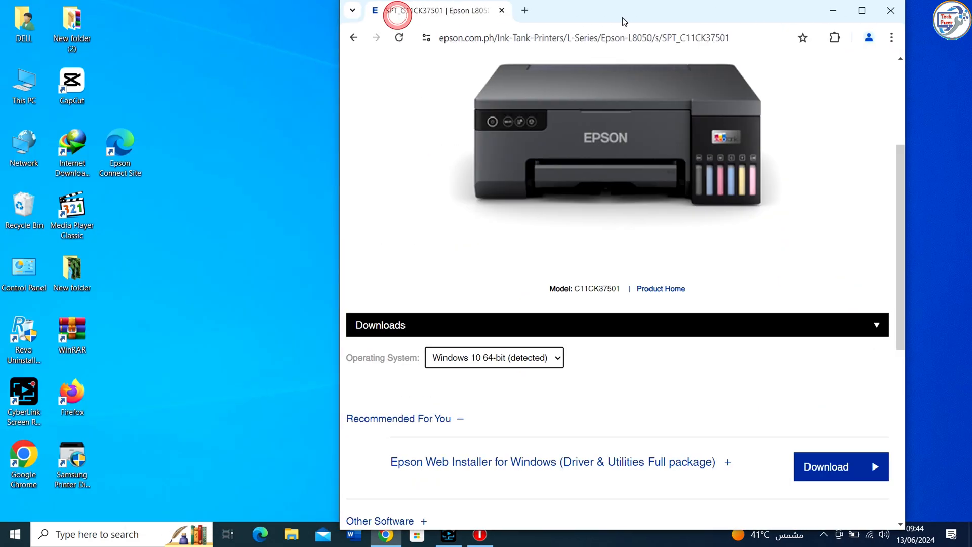
right_click(35, 92)
click(99, 237)
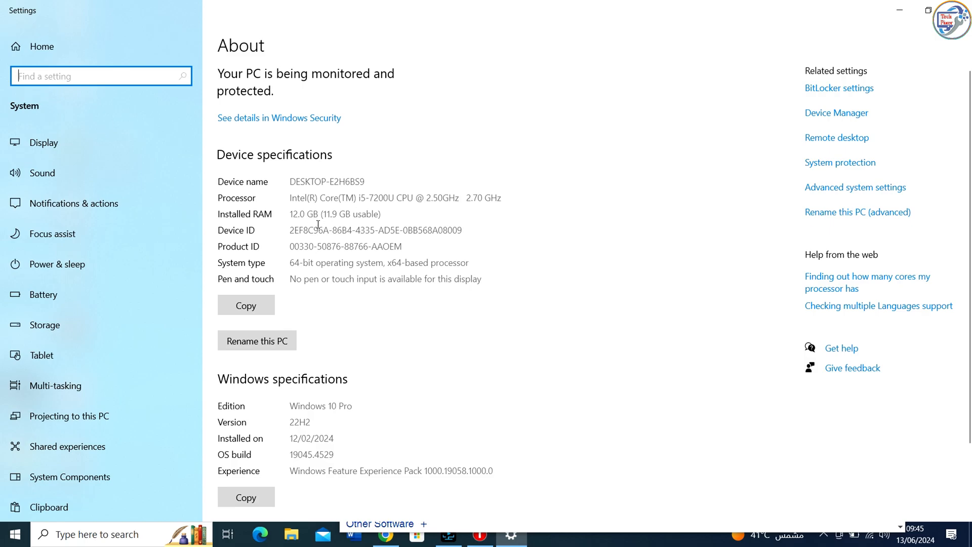
Highlight the Windows 10 Pro edition and 64-bit system type on the About page.
drag(354, 406, 293, 410)
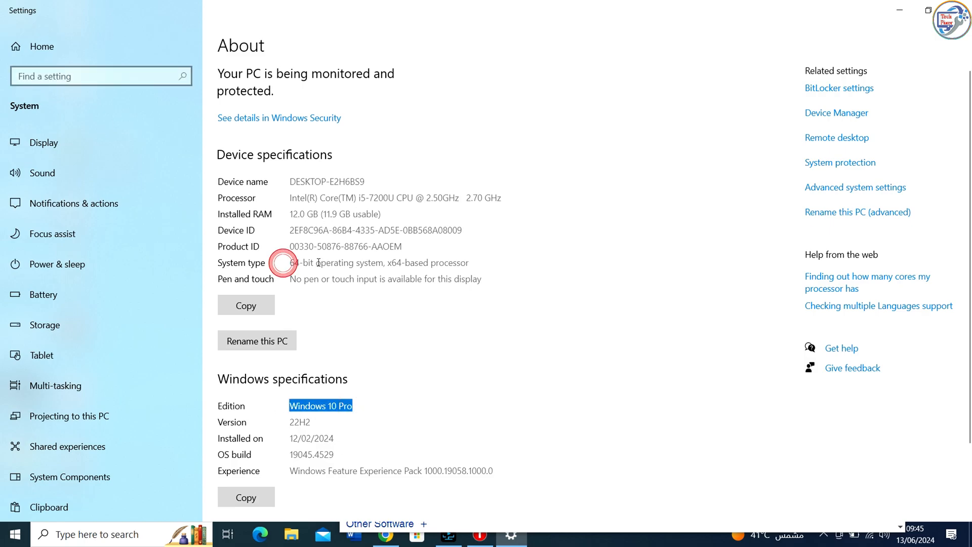
drag(289, 264, 321, 263)
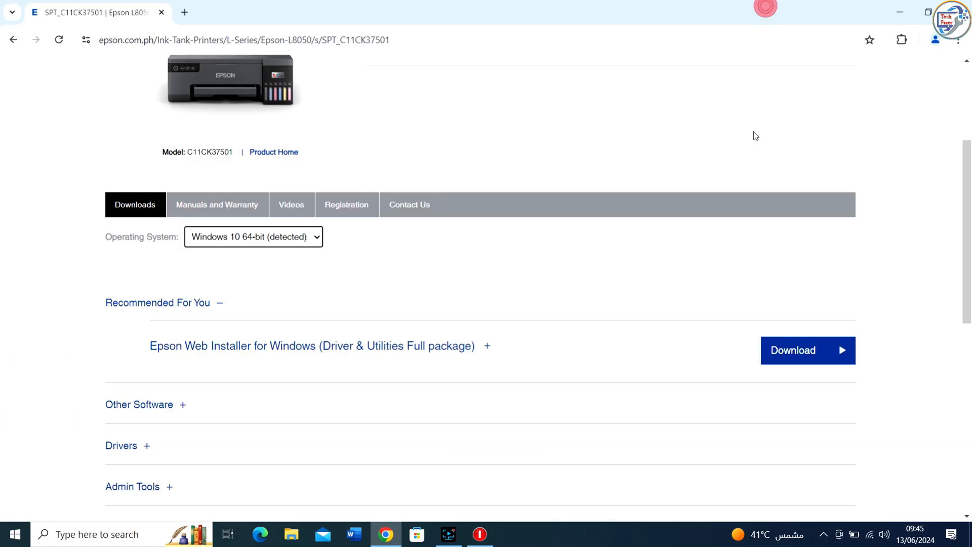
Download the L8050 Series Web Installer, accepting the license and starting the download.
click(817, 350)
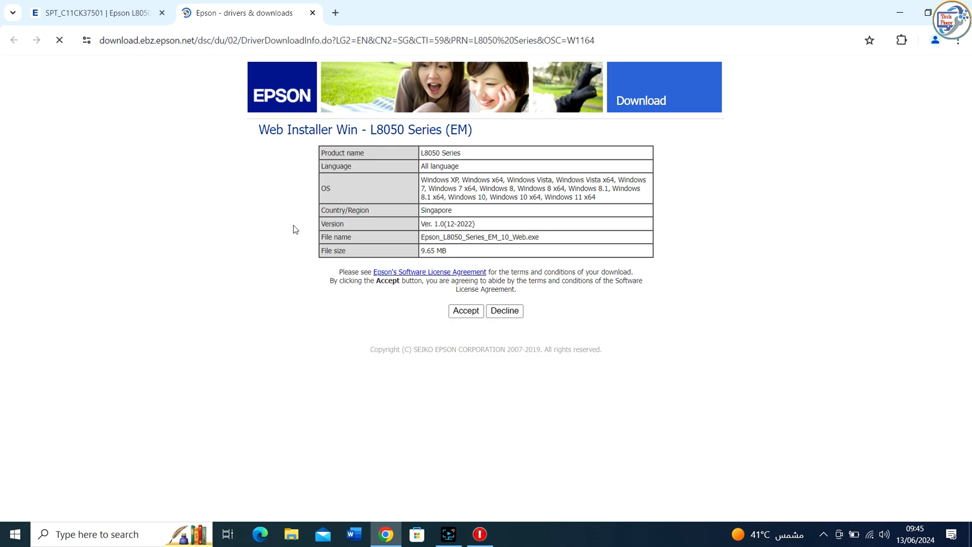
click(464, 310)
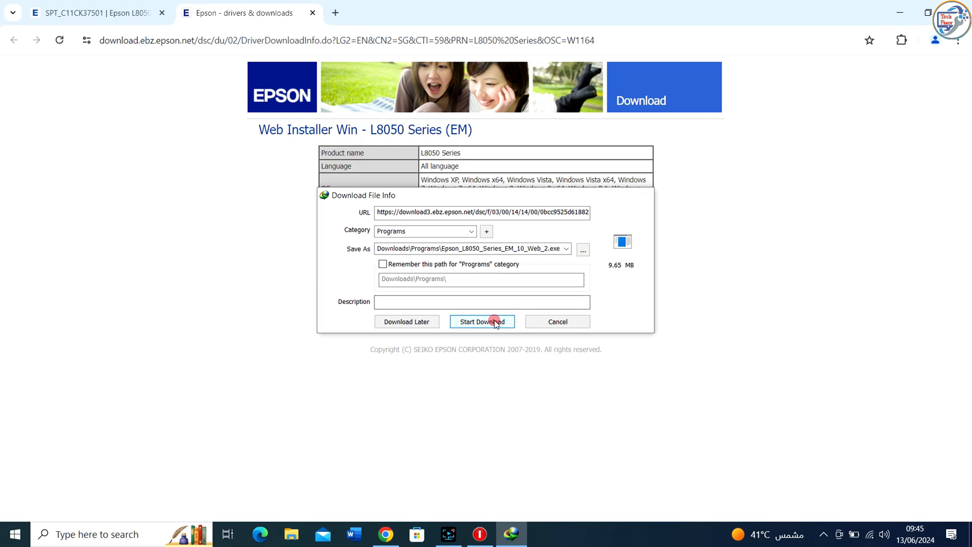
click(497, 323)
click(387, 304)
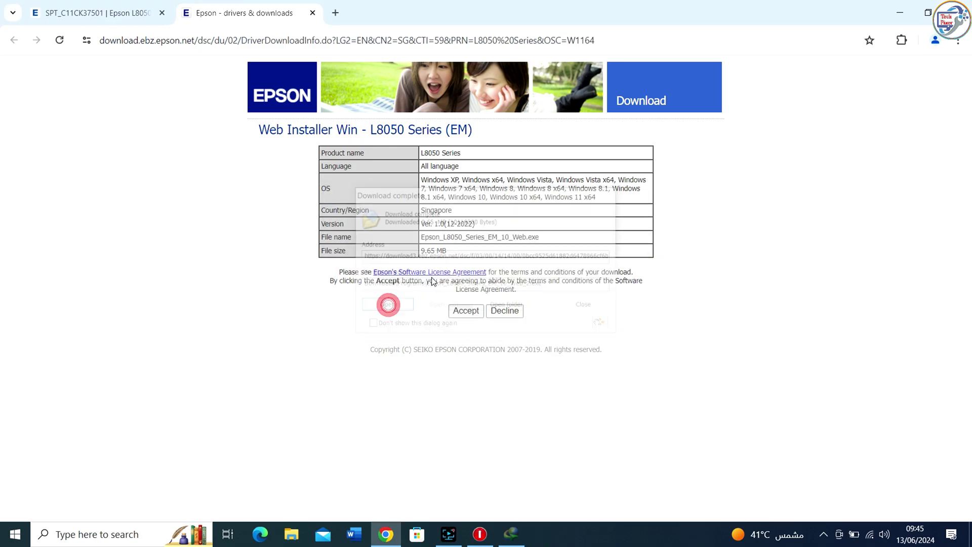
Minimise Chrome and refresh the desktop.
click(927, 14)
right_click(667, 87)
click(699, 129)
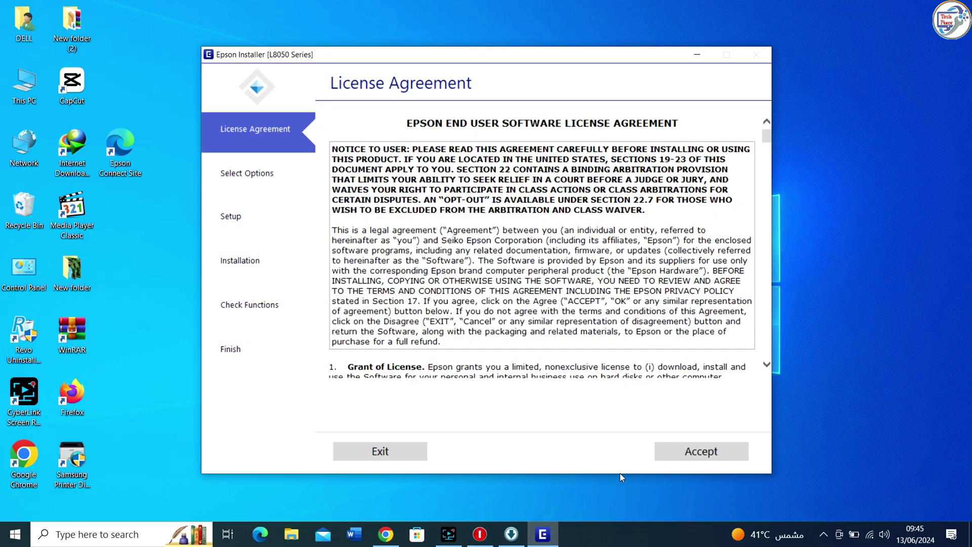
Accept the license, keep usage-data options, confirm ink tanks are filled, and continue.
click(700, 452)
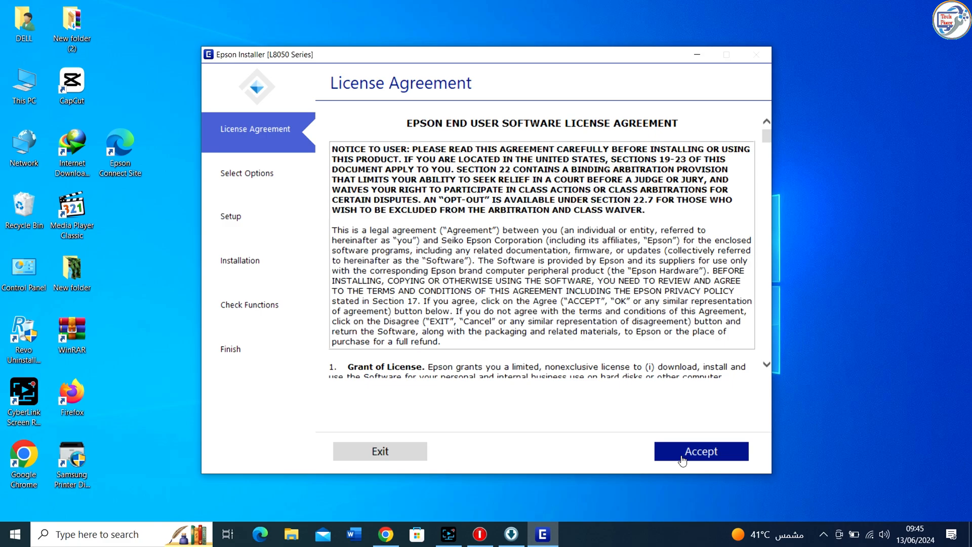
click(424, 316)
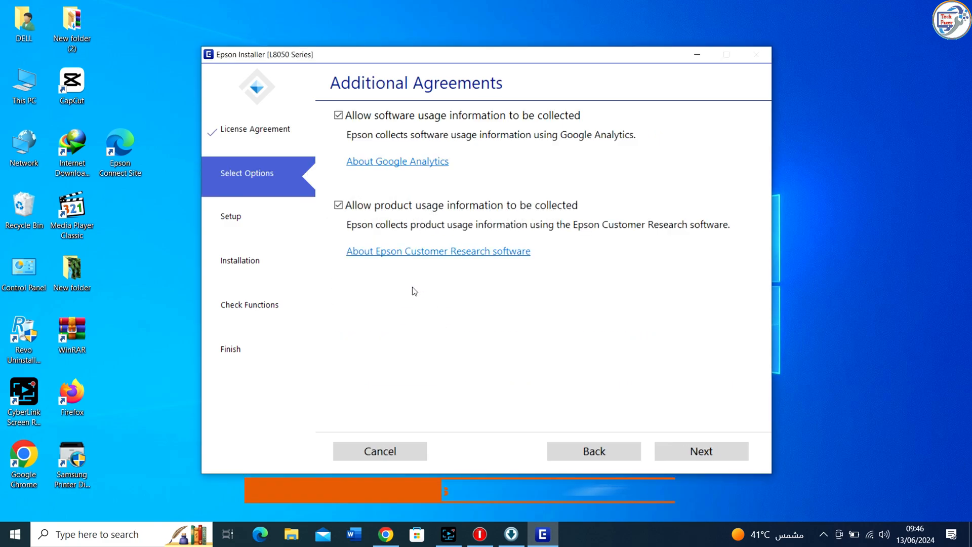
click(701, 451)
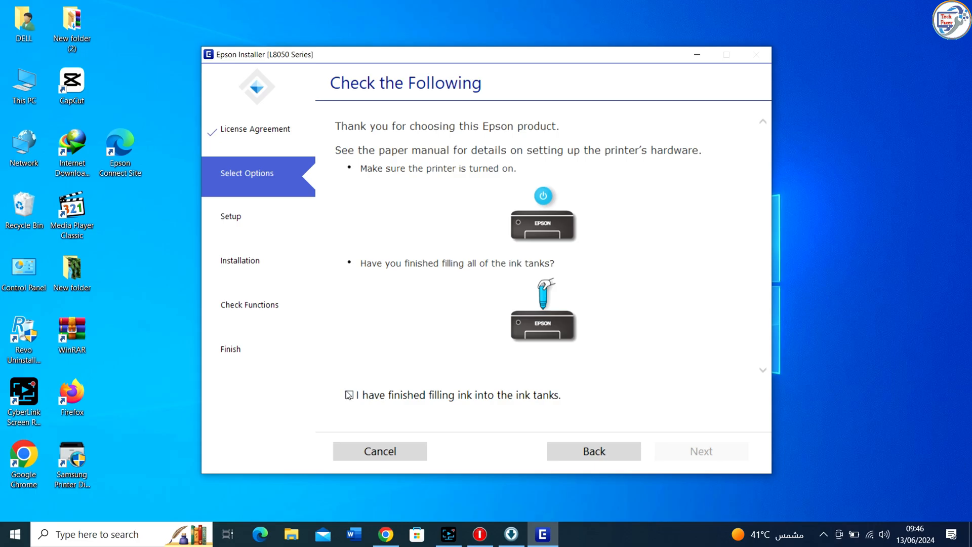
click(349, 396)
click(702, 451)
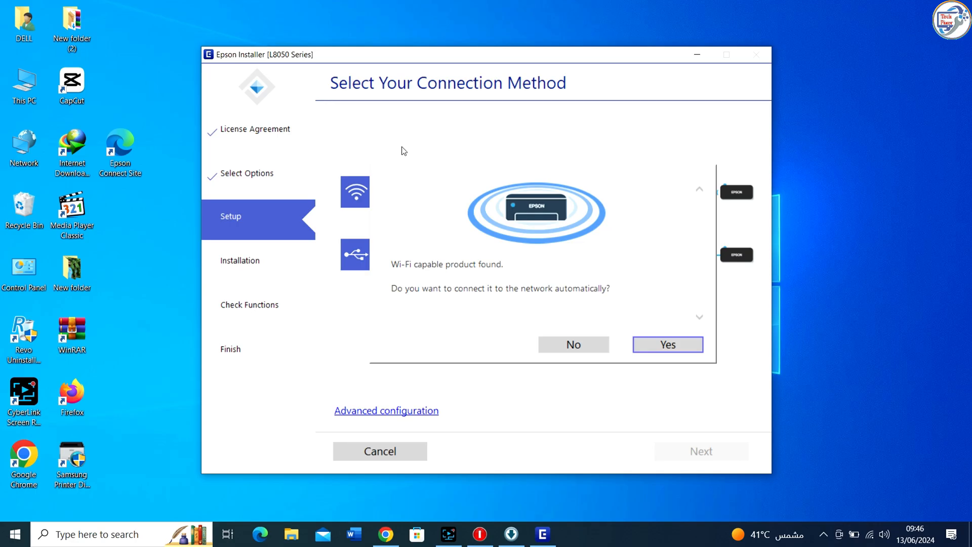
Decline automatic Wi-Fi setup and connect the printer via USB cable instead.
click(585, 346)
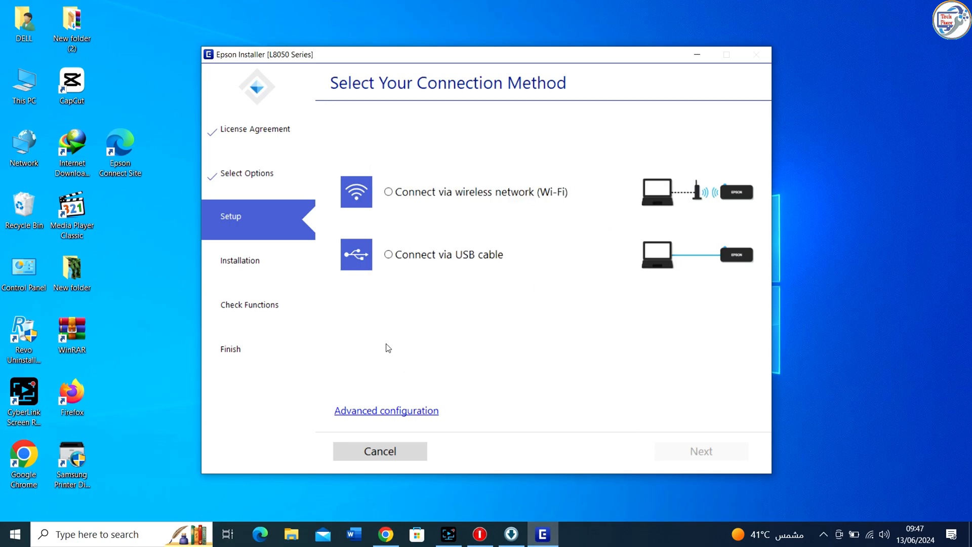
click(389, 255)
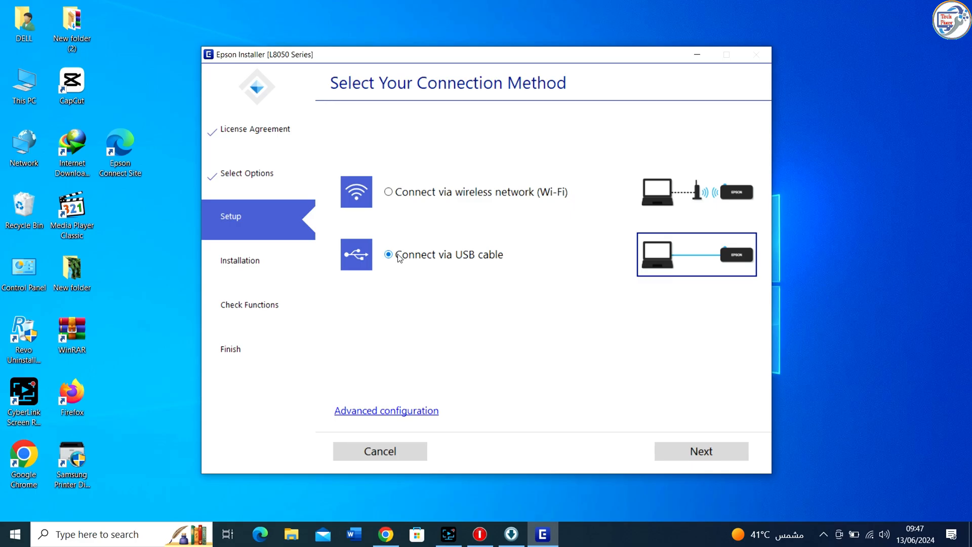
click(701, 451)
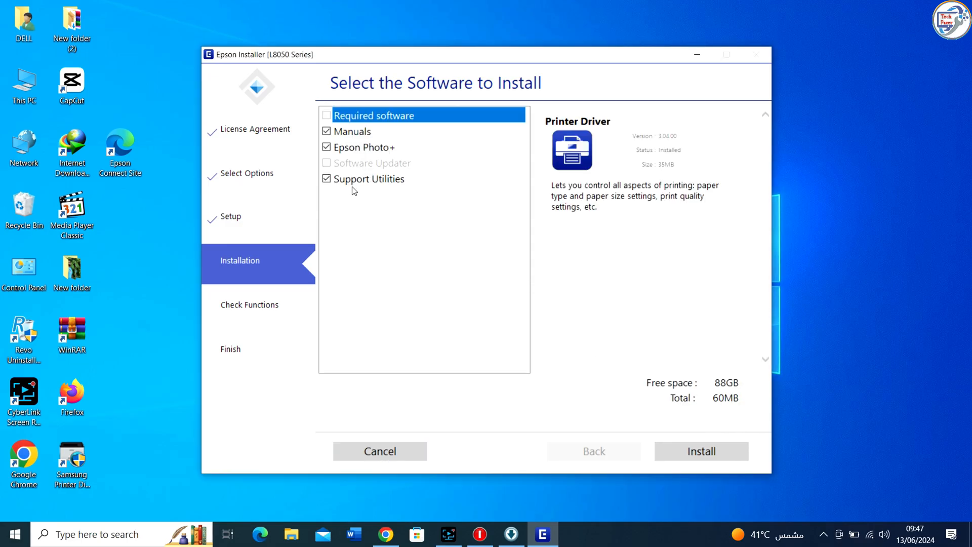
Untick Manuals, Epson Photo+ and Support Utilities and continue with required software only.
click(356, 180)
click(357, 149)
click(327, 132)
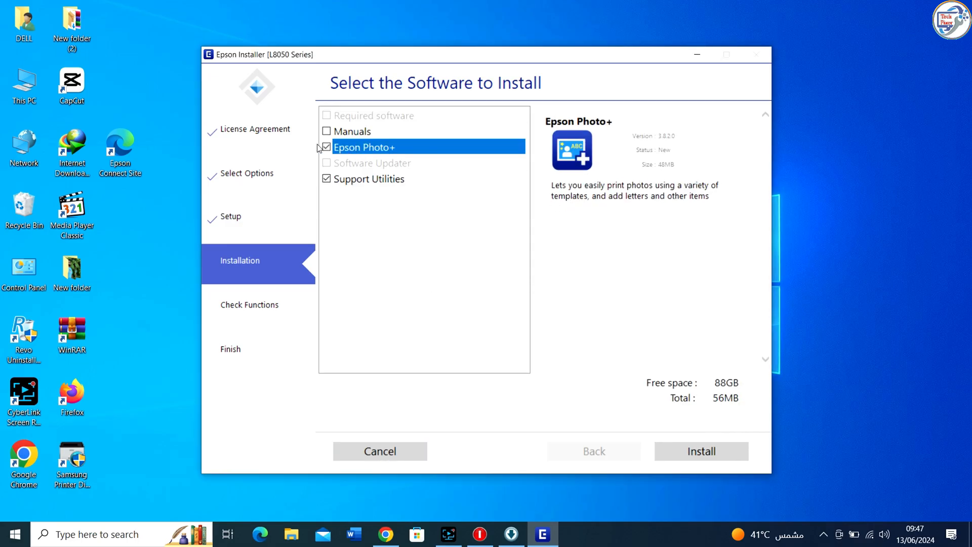
click(326, 180)
click(698, 451)
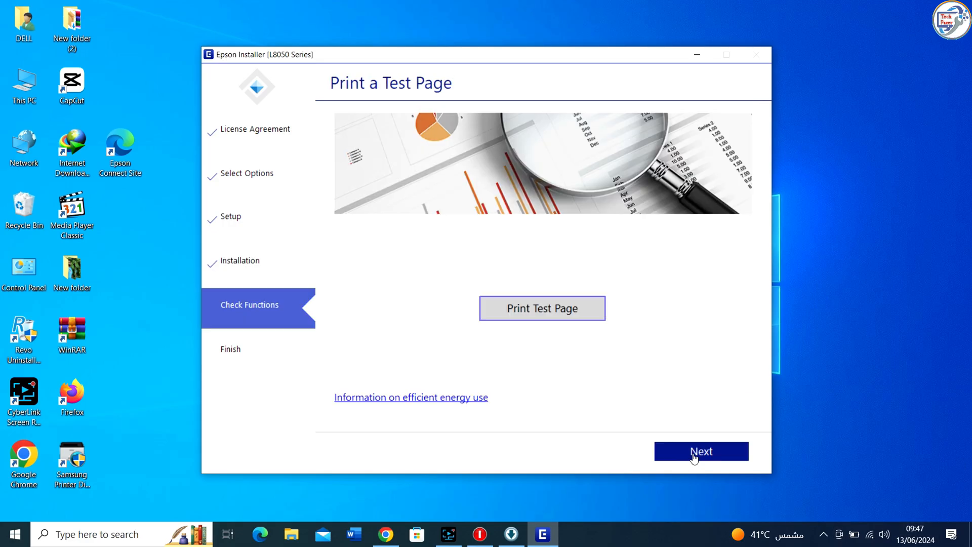
Skip the test page and product registration, then finish and close the installer.
click(694, 454)
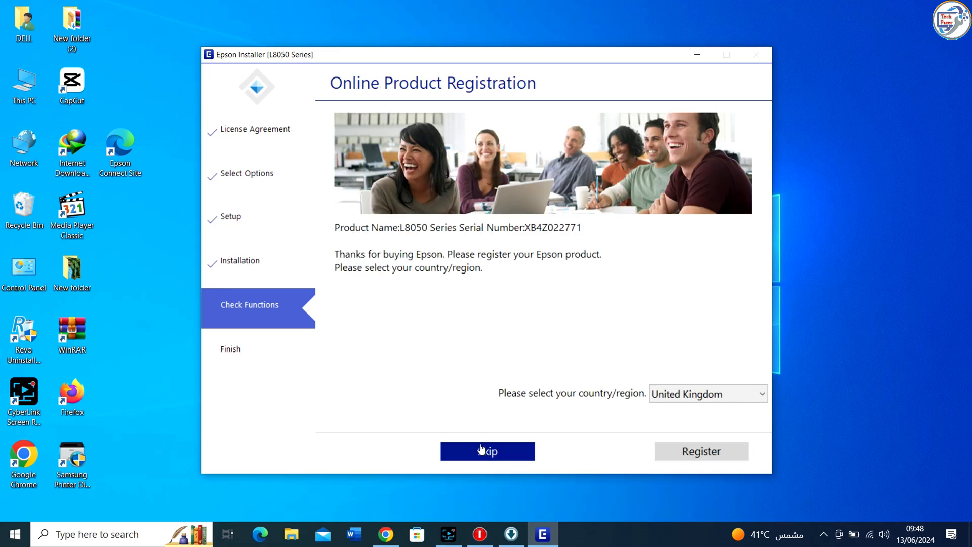
click(487, 451)
click(691, 452)
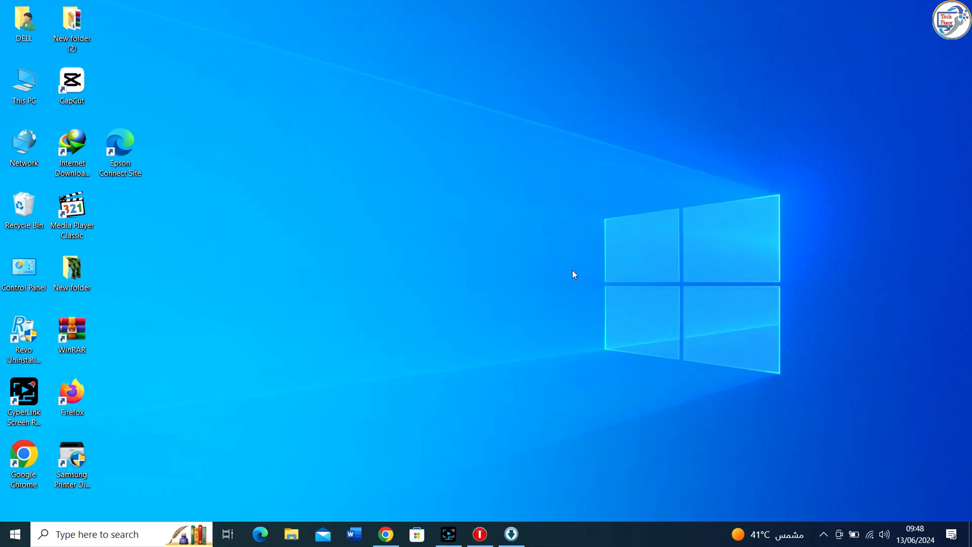